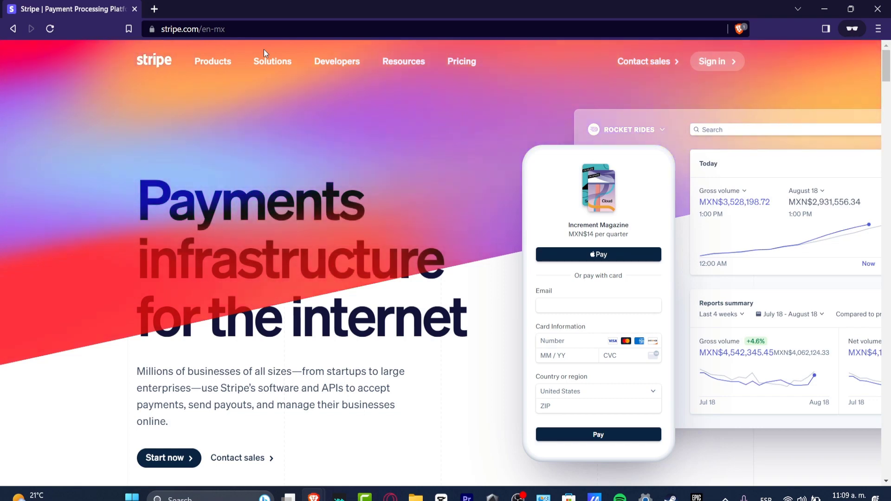
Step: Go to the Stripe dashboard login page from stripe.com's top navigation 'Sign in' link
{"action": "left_click", "coordinate": [732, 62]}
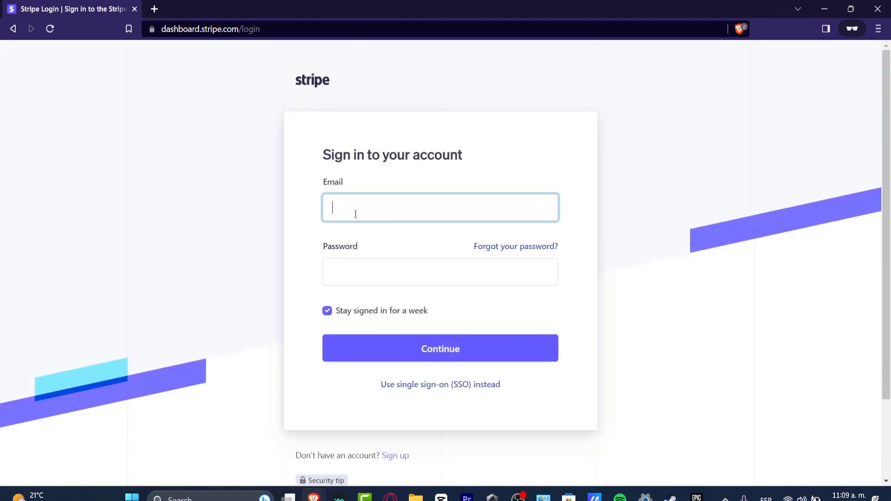
Step: Register a new Stripe account with an email, full name and password
{"action": "left_click", "coordinate": [395, 456]}
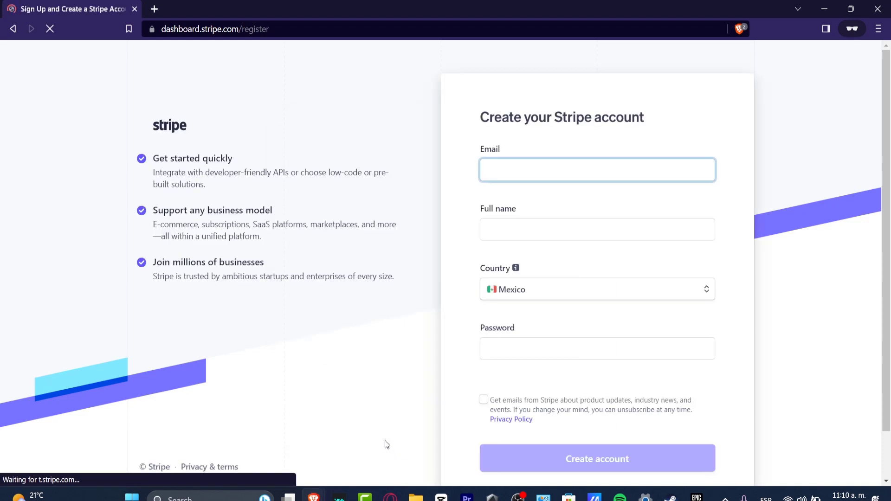
{"action": "left_click", "coordinate": [543, 173]}
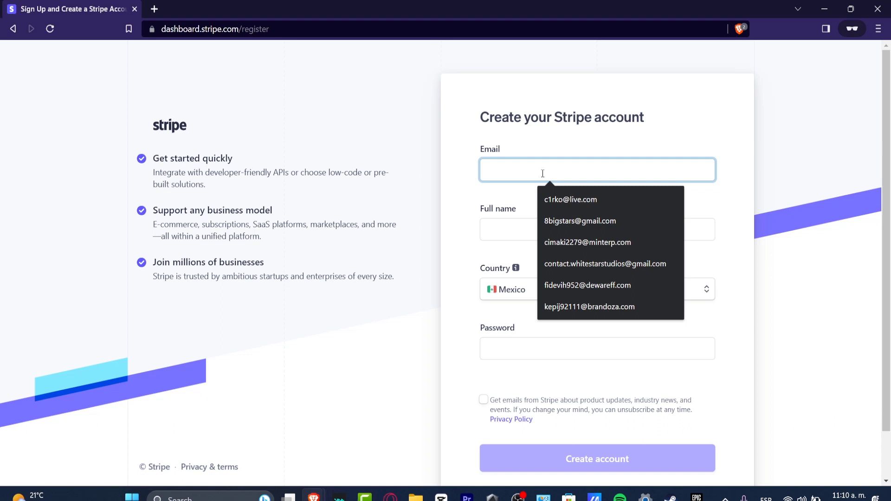
{"action": "left_click", "coordinate": [514, 223]}
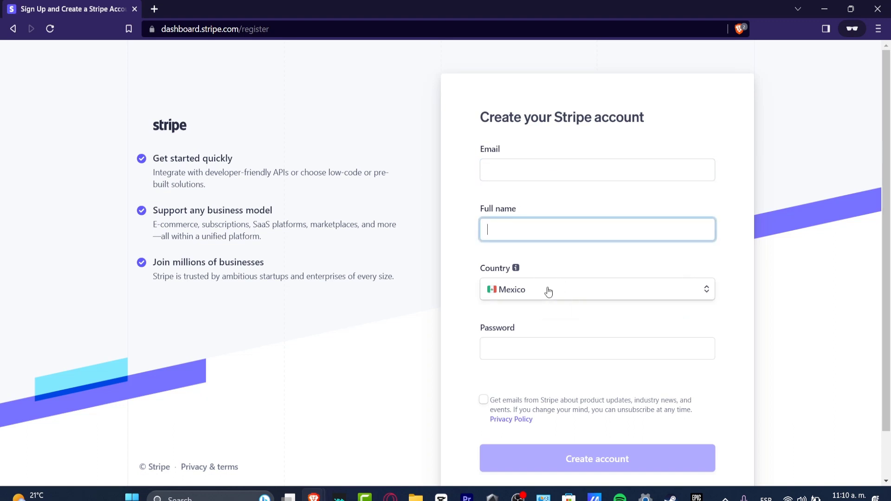
{"action": "left_click", "coordinate": [565, 346]}
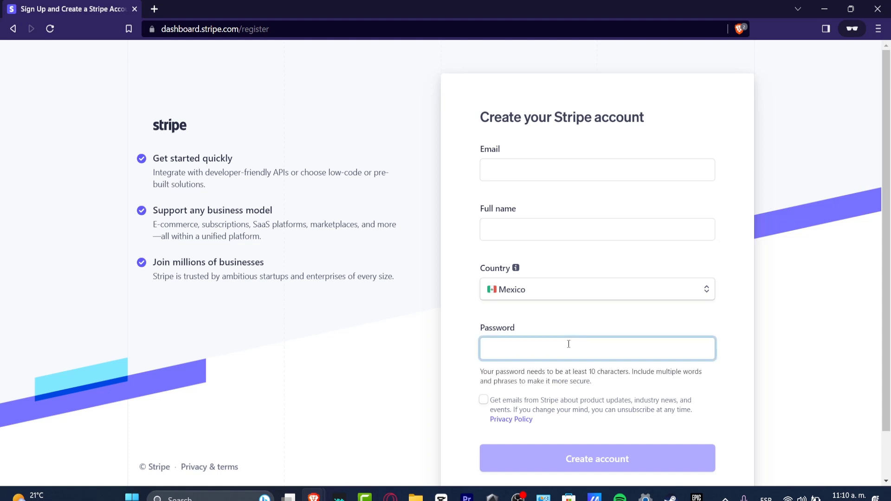
{"action": "mouse_move", "coordinate": [516, 268]}
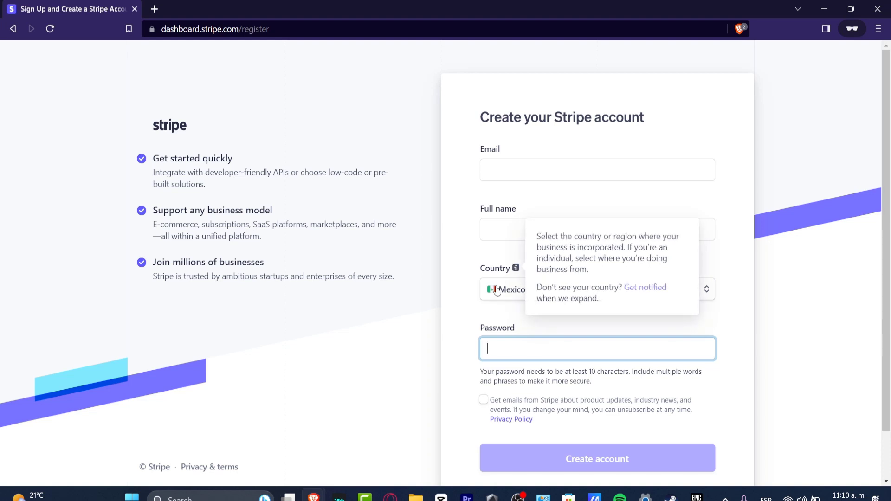
{"action": "left_click", "coordinate": [737, 295]}
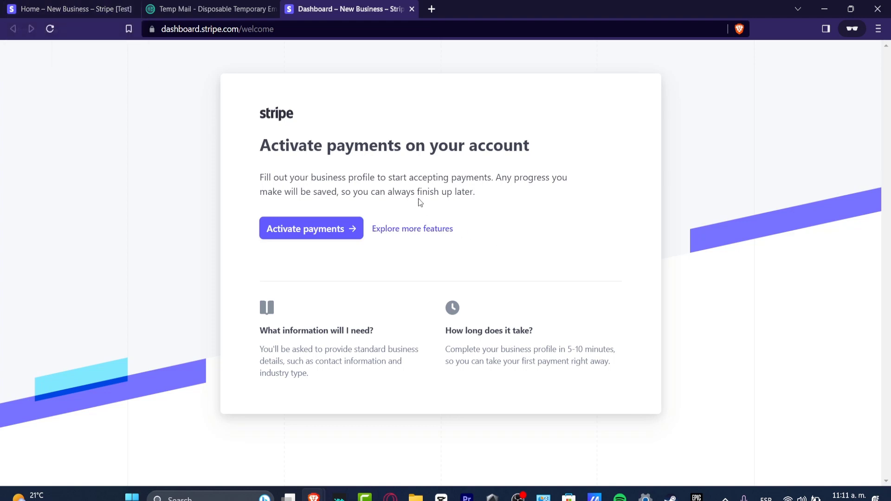
Step: Review business location Mexico and business type Persona Física con Actividad Empresarial
{"action": "left_click_drag", "start_coordinate": [286, 147], "coordinate": [554, 160]}
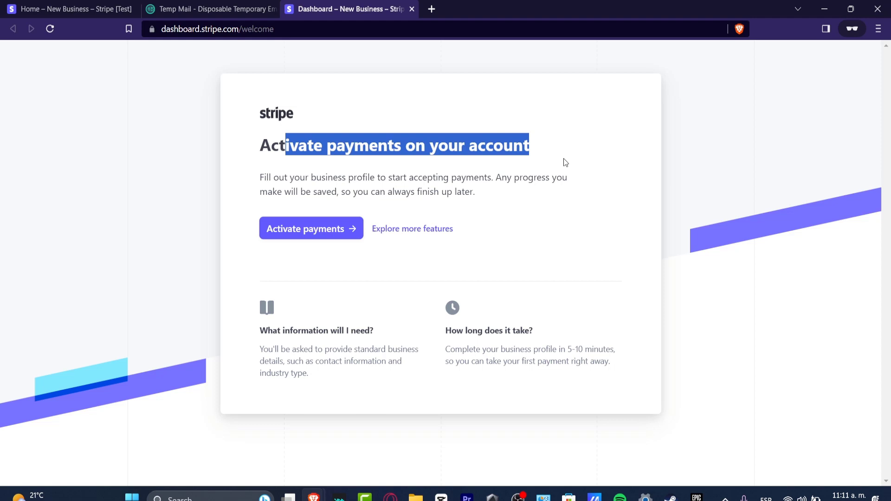
{"action": "left_click", "coordinate": [559, 192]}
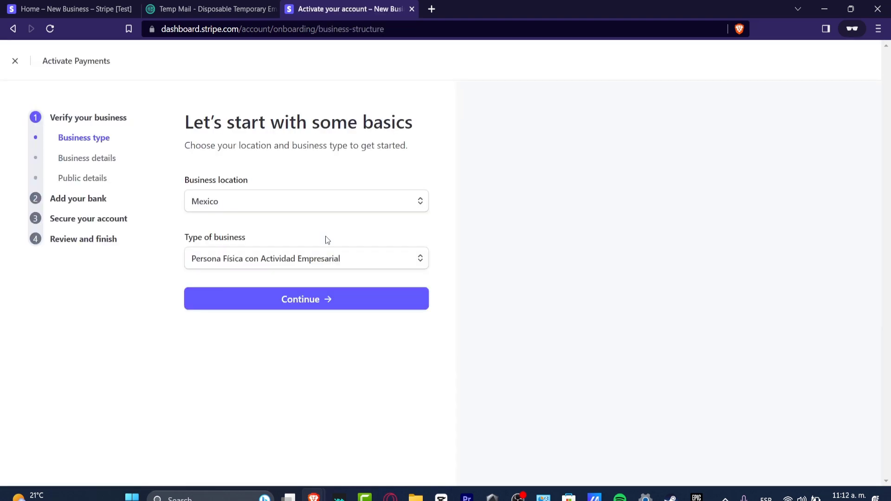
{"action": "left_click_drag", "start_coordinate": [244, 181], "coordinate": [225, 183]}
{"action": "left_click_drag", "start_coordinate": [224, 239], "coordinate": [248, 244]}
Step: Submit the Mexico business basics and look over the blank 'Verify your personal details' form
{"action": "left_click", "coordinate": [293, 300]}
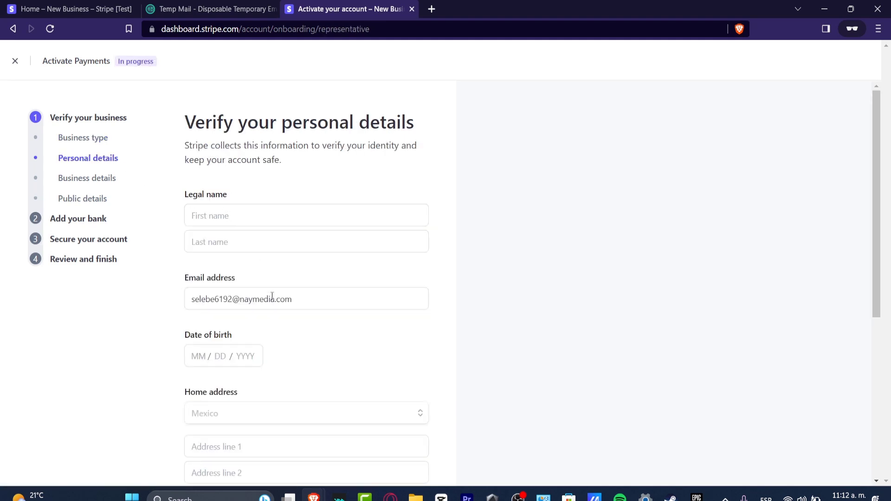
{"action": "scroll", "coordinate": [272, 317], "scroll_direction": "down", "scroll_amount": 3}
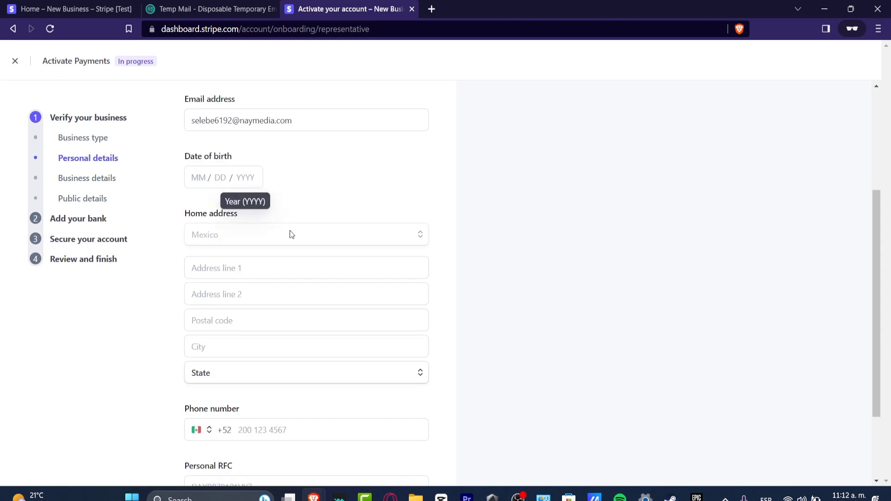
{"action": "scroll", "coordinate": [304, 246], "scroll_direction": "down", "scroll_amount": 2}
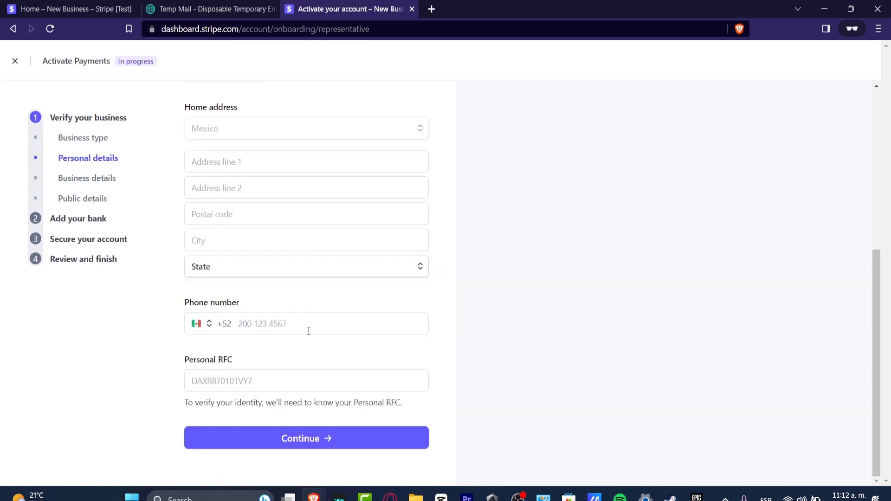
{"action": "left_click_drag", "start_coordinate": [276, 403], "coordinate": [395, 411]}
Step: Skip personal details, choose Clothing and accessories industry, and fill the suggested website
{"action": "left_click", "coordinate": [390, 440]}
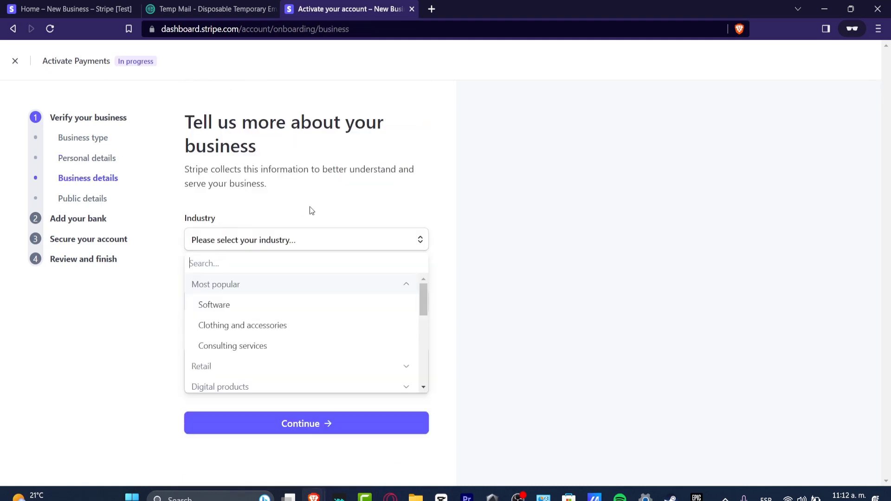
{"action": "left_click", "coordinate": [294, 244]}
{"action": "left_click", "coordinate": [298, 322]}
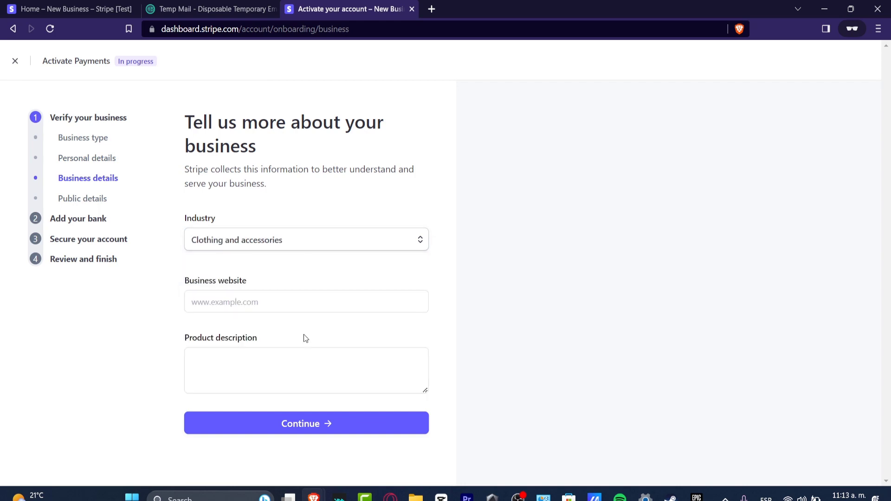
{"action": "left_click", "coordinate": [281, 300]}
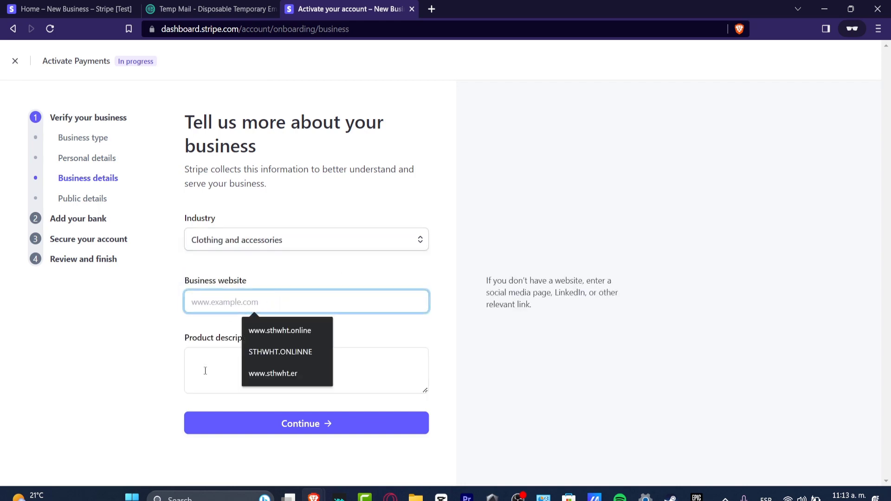
{"action": "left_click", "coordinate": [261, 373]}
Step: Add a product description and change the website ending from .er to .edu
{"action": "left_click", "coordinate": [262, 371]}
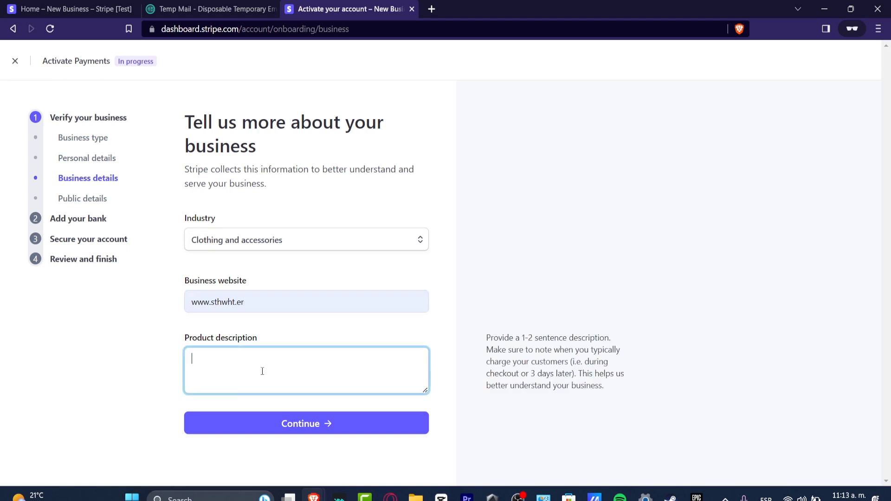
{"action": "left_click", "coordinate": [297, 421]}
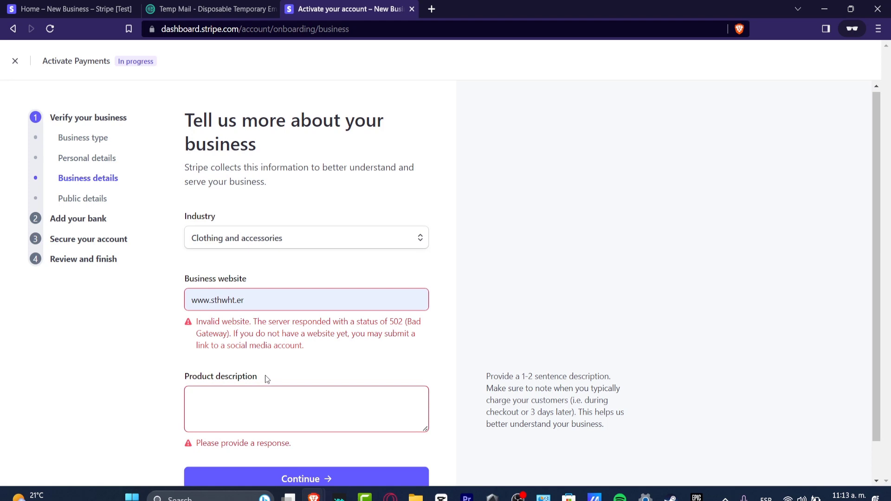
{"action": "left_click", "coordinate": [272, 417]}
{"action": "type", "text": "we are a"}
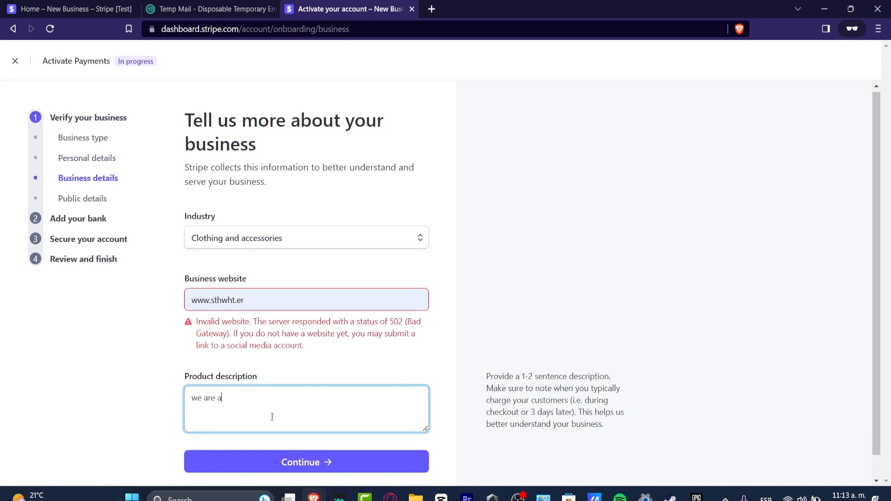
{"action": "type", "text": "n online stor"}
{"action": "type", "text": "e, you create "}
{"action": "type", "text": "videos for youtub"}
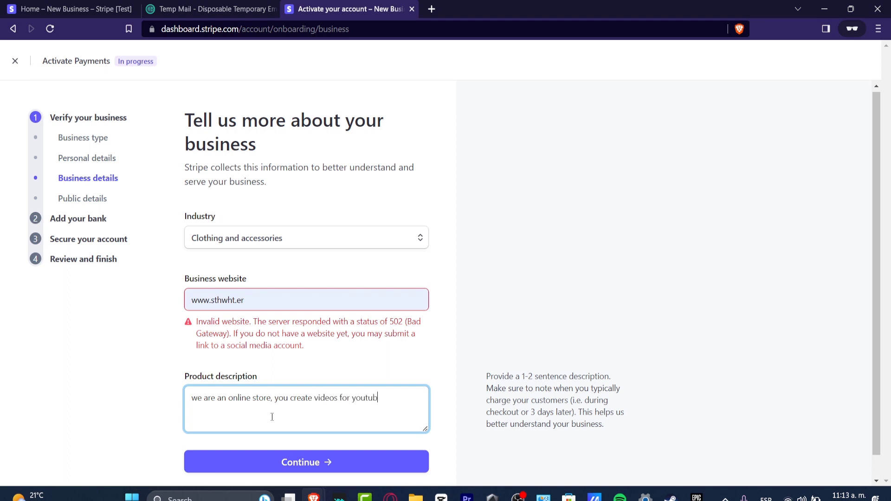
{"action": "type", "text": "e."}
{"action": "left_click_drag", "start_coordinate": [245, 300], "coordinate": [236, 300]}
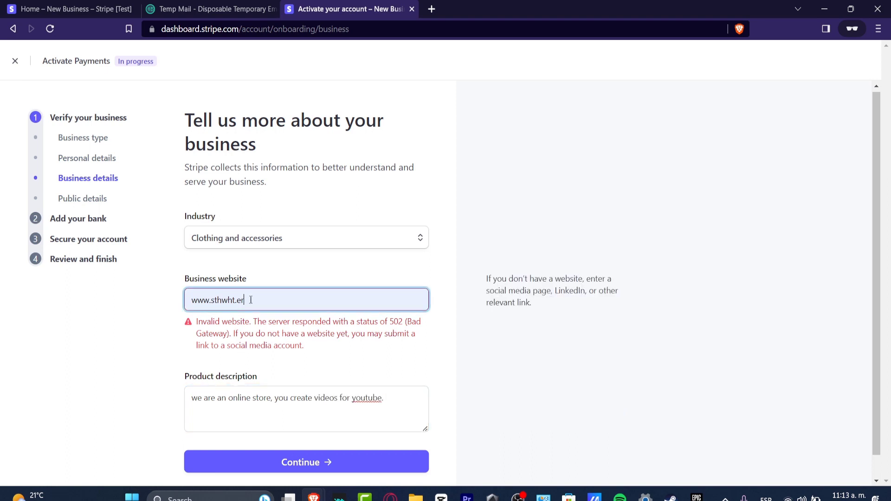
{"action": "type", "text": "ed"}
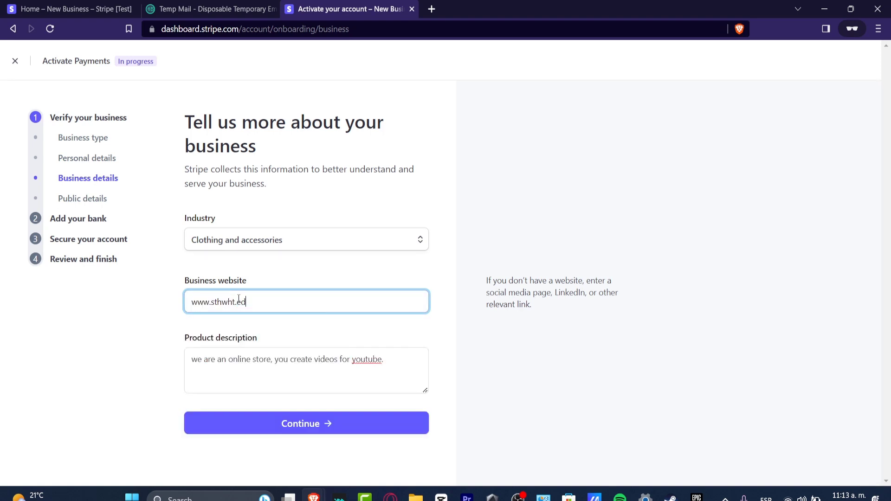
{"action": "type", "text": "u"}
{"action": "left_click", "coordinate": [436, 405]}
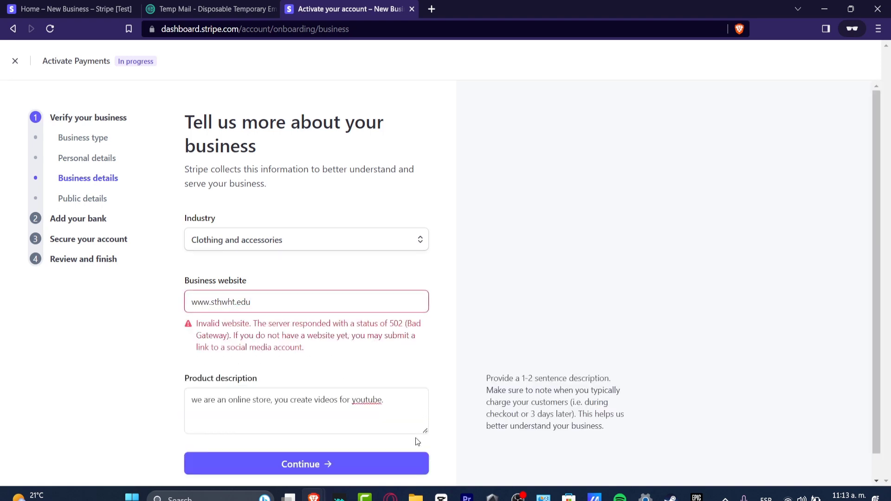
{"action": "triple_click", "coordinate": [346, 301]}
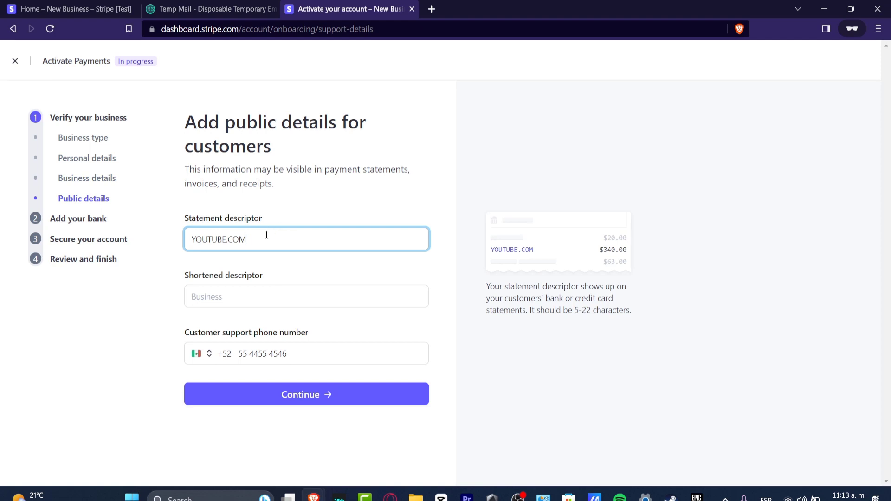
Step: Replace the statement descriptor with techxpress, add shortened descriptor txpress, and submit
{"action": "key", "text": "ctrl+shift+Left"}
{"action": "key", "text": "ctrl+shift+Left"}
{"action": "type", "text": "techx"}
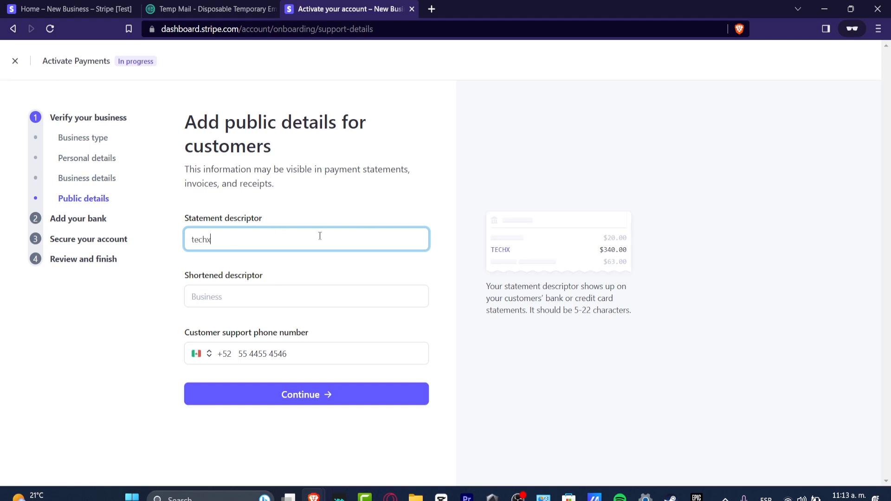
{"action": "type", "text": "press"}
{"action": "left_click", "coordinate": [293, 302]}
{"action": "type", "text": "t"}
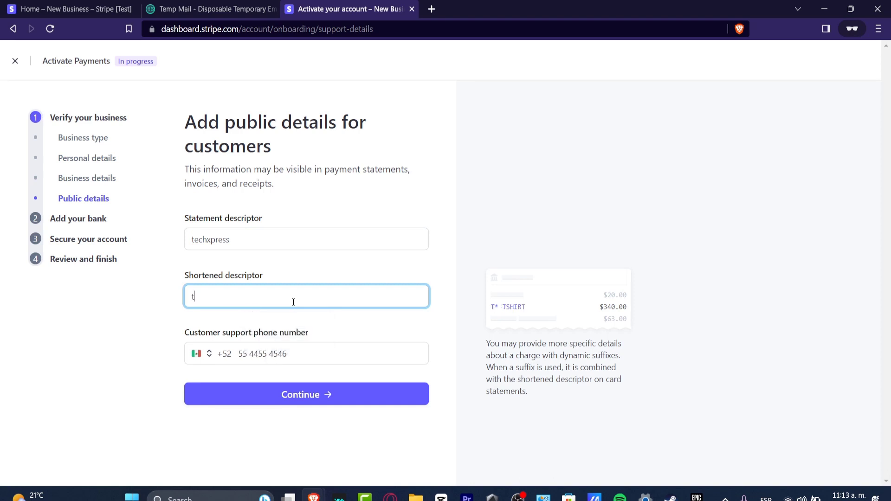
{"action": "type", "text": "xpress"}
{"action": "left_click", "coordinate": [319, 396]}
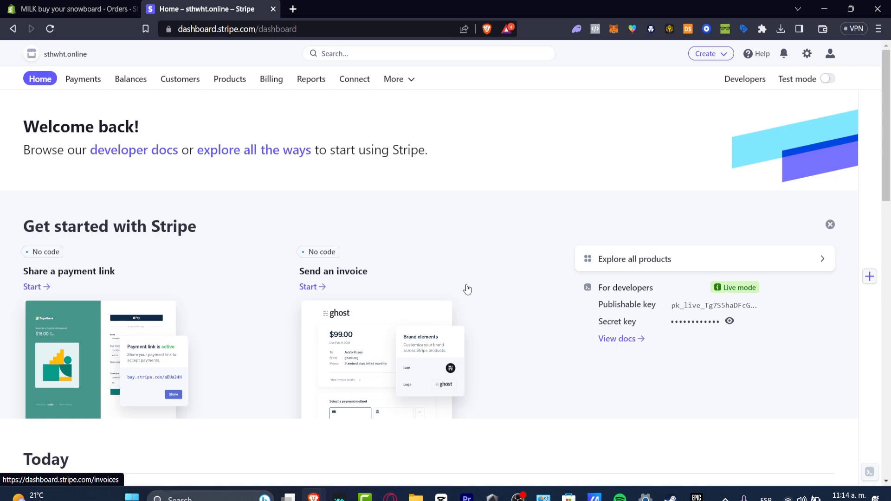
{"action": "scroll", "coordinate": [556, 293], "scroll_direction": "down", "scroll_amount": 3}
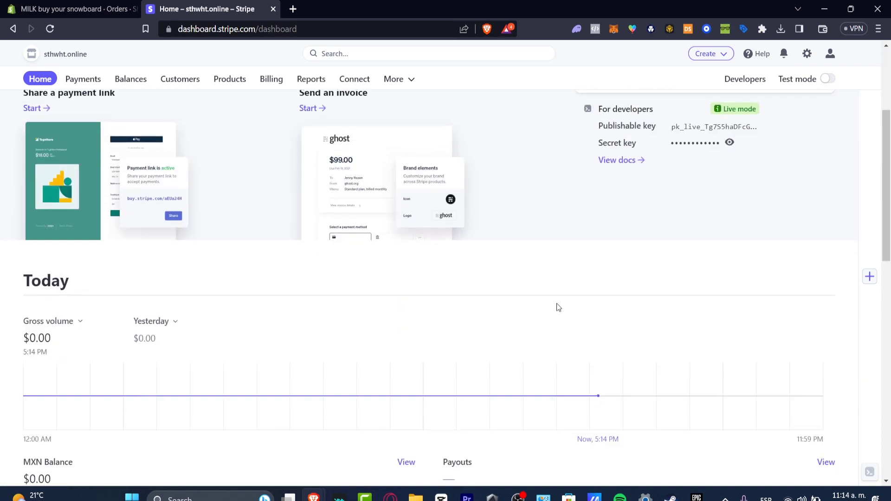
{"action": "scroll", "coordinate": [556, 299], "scroll_direction": "up", "scroll_amount": 3}
Step: Navigate from the Payments page to the Balances overview
{"action": "left_click", "coordinate": [82, 80]}
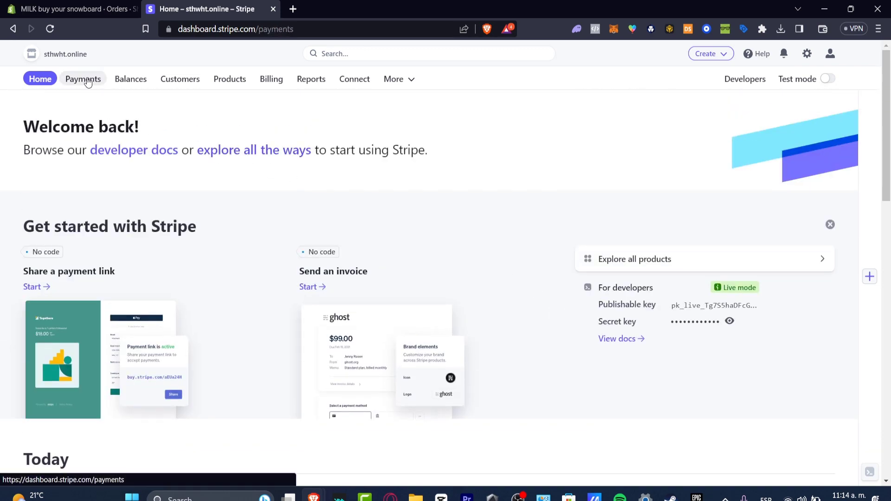
{"action": "left_click", "coordinate": [132, 82]}
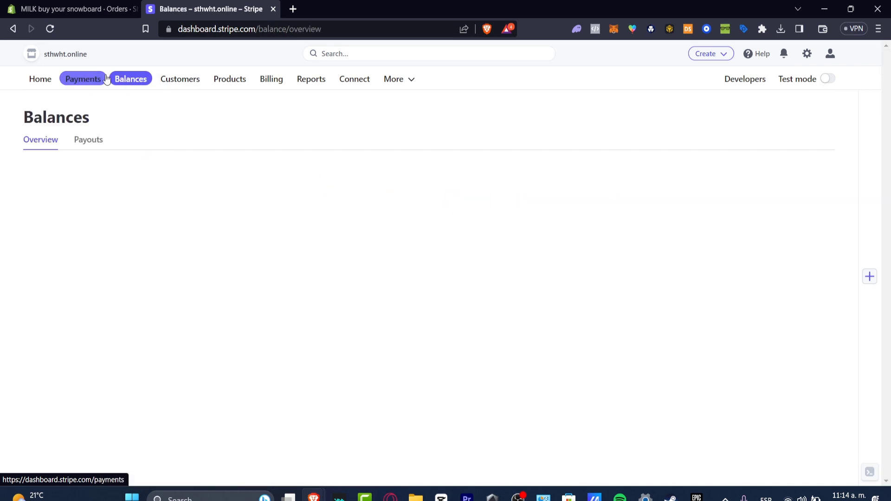